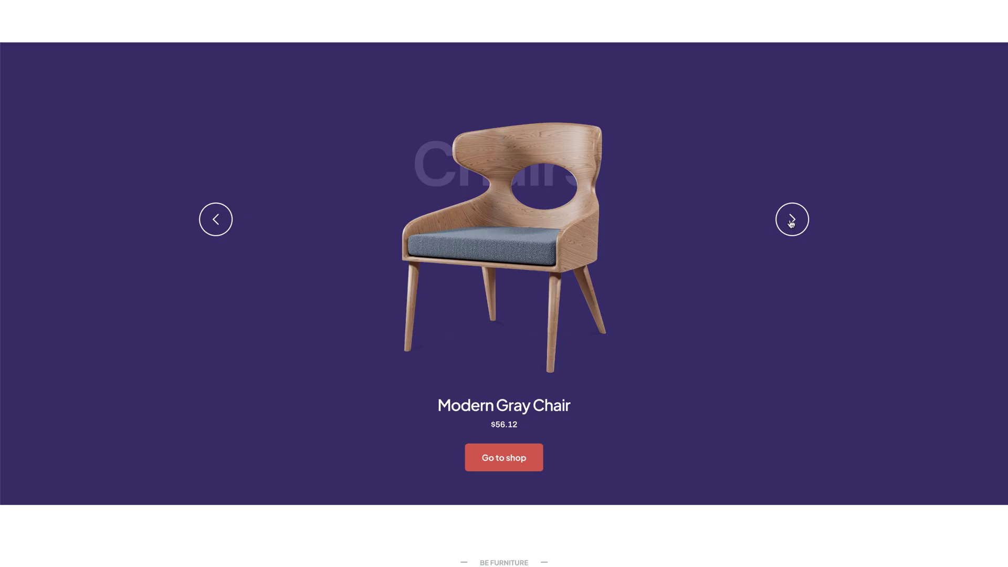
# Advance the furniture hero slider twice, then move the Hot Deals carousel forward twice.
pyautogui.click(792, 220)
pyautogui.click(792, 220)
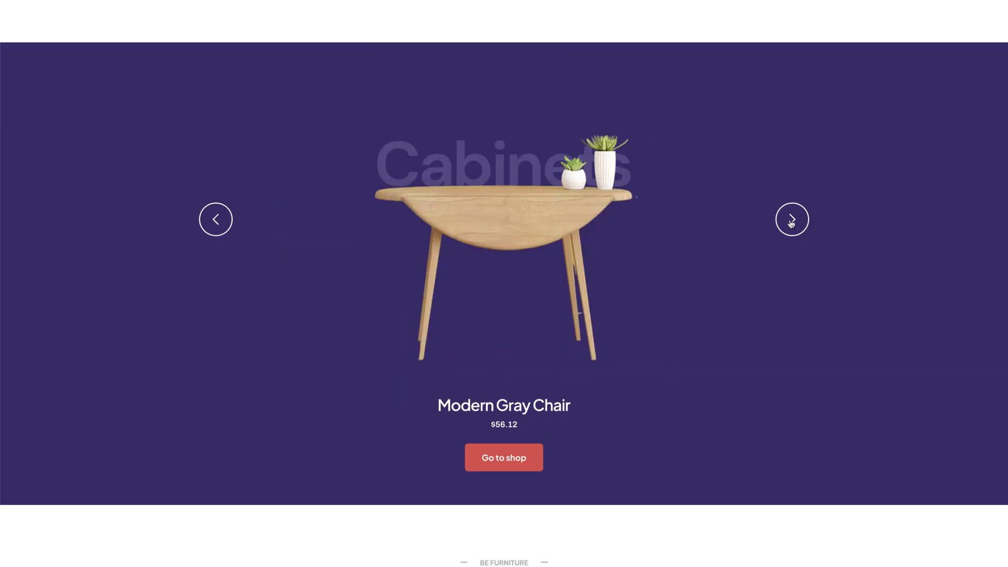
pyautogui.scroll(-9, 792, 220)
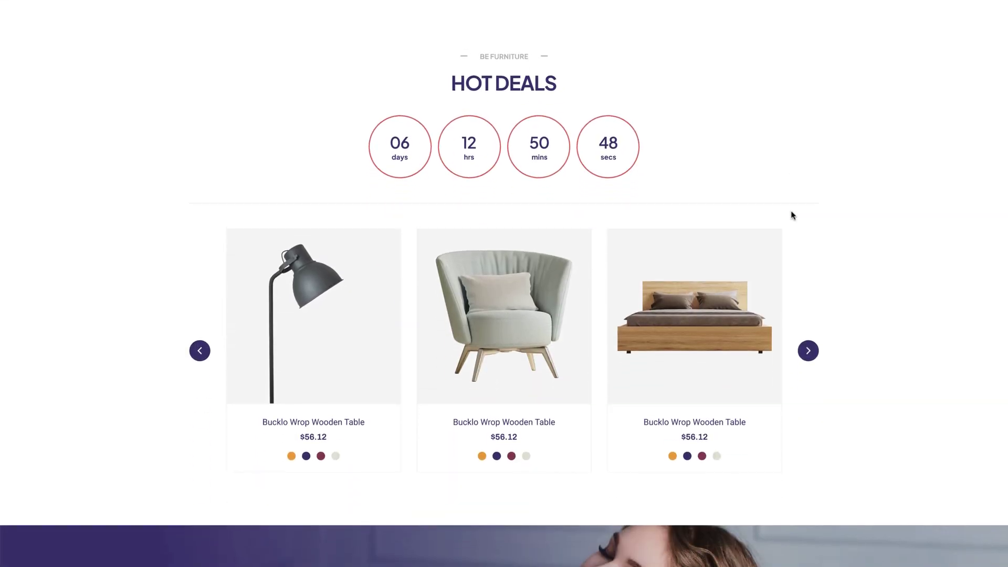
pyautogui.click(809, 350)
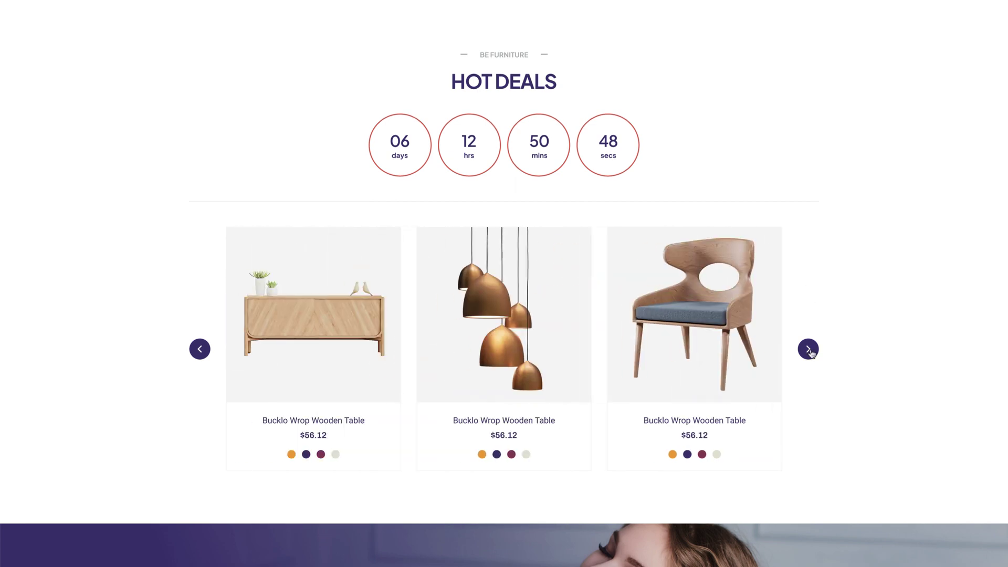
pyautogui.click(809, 350)
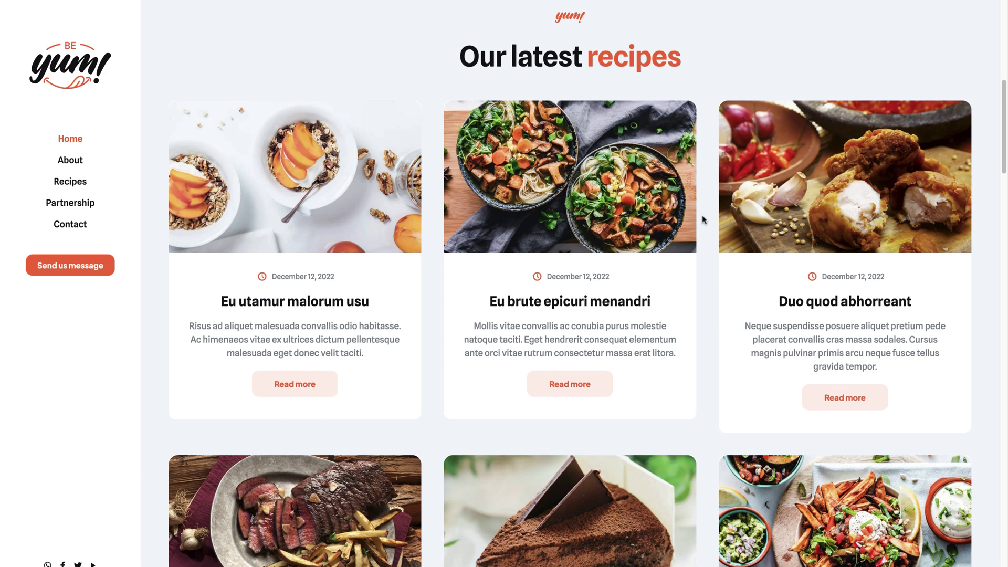
# Scroll down through the Be Yum recipe post cards and back up slightly.
pyautogui.scroll(-3, 702, 217)
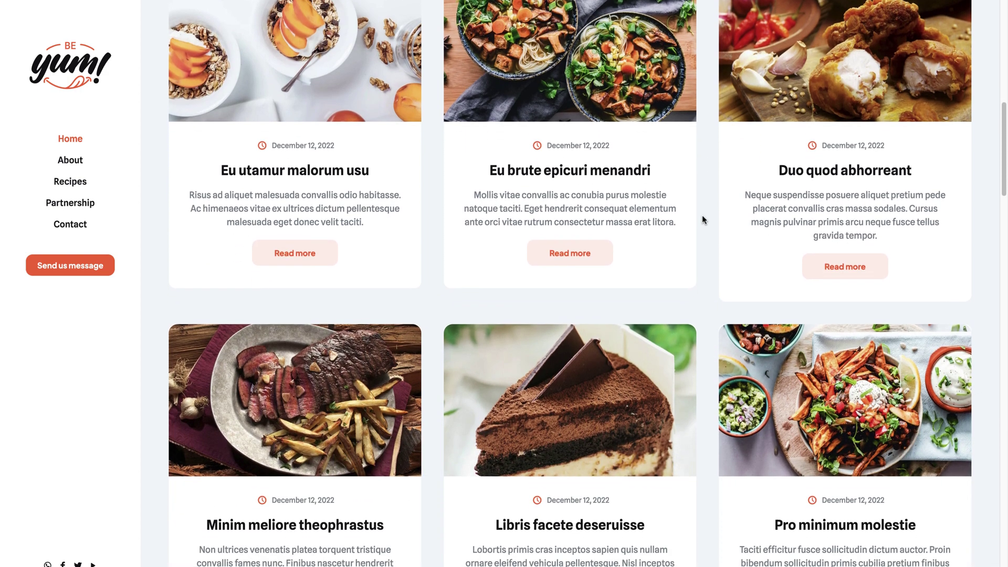
pyautogui.scroll(-5, 702, 220)
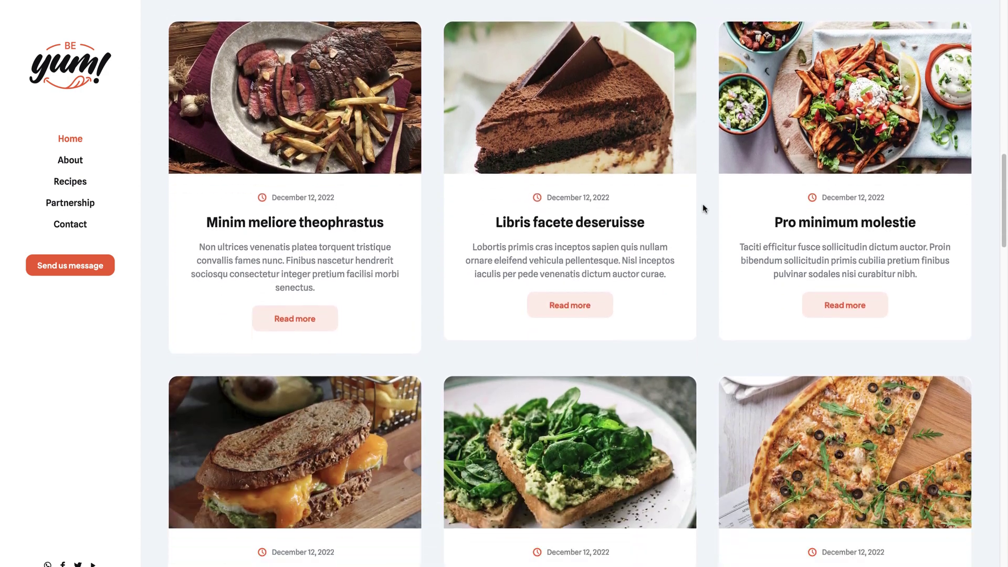
pyautogui.scroll(-2, 704, 208)
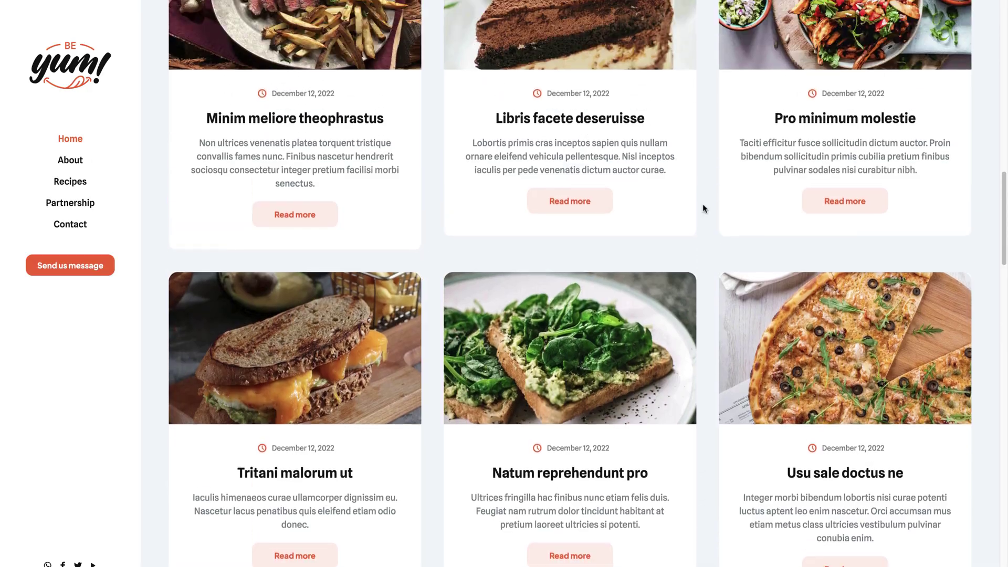
pyautogui.scroll(6, 702, 209)
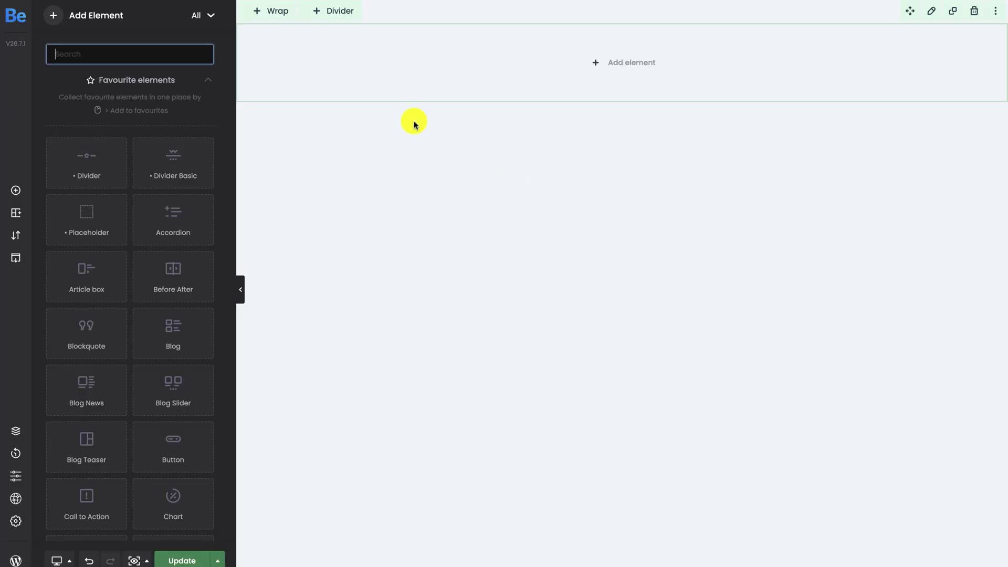
# Change the empty wrap's Type to Query loop so it pulls in Posts.
pyautogui.click(375, 26)
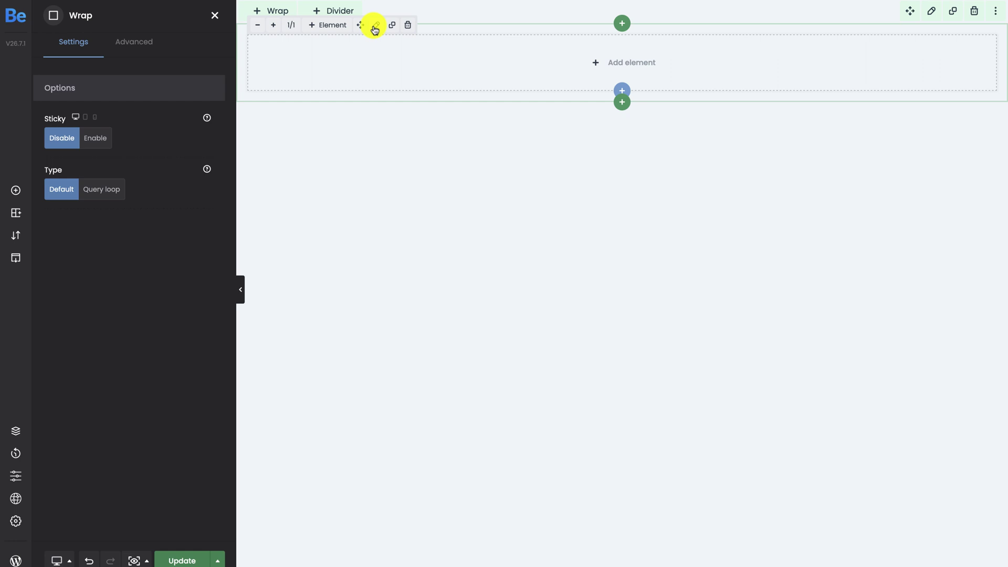
pyautogui.click(103, 189)
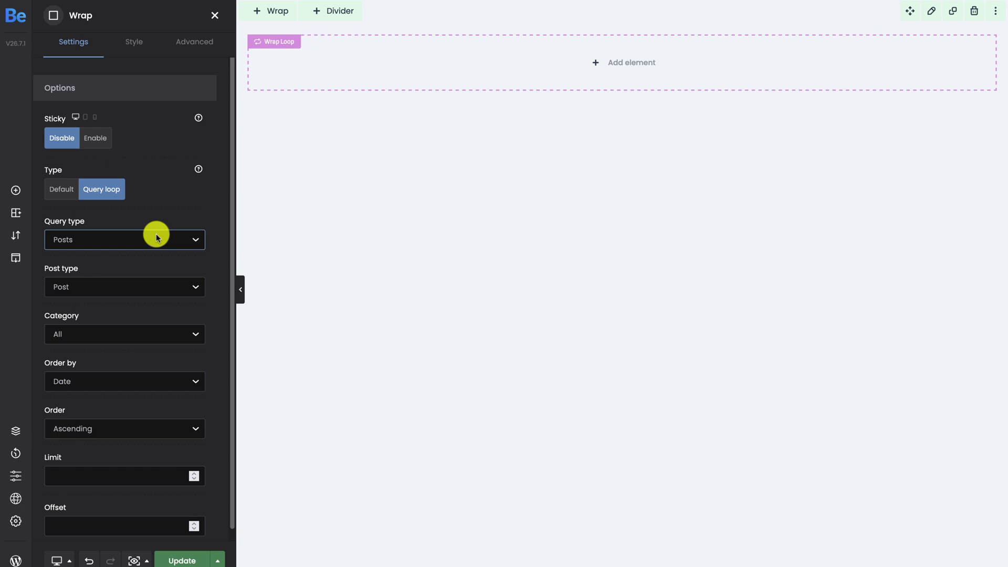
pyautogui.click(156, 235)
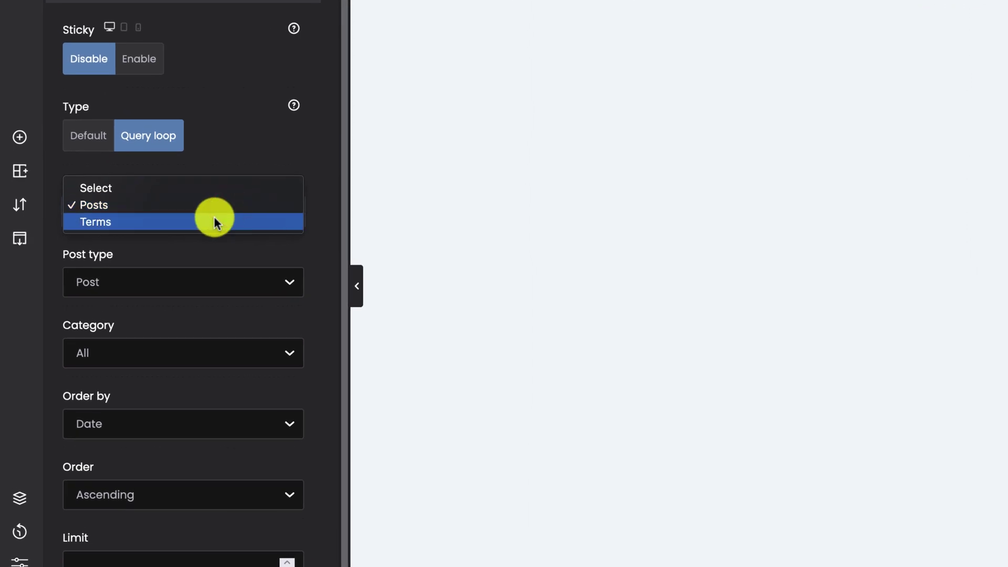
pyautogui.click(214, 218)
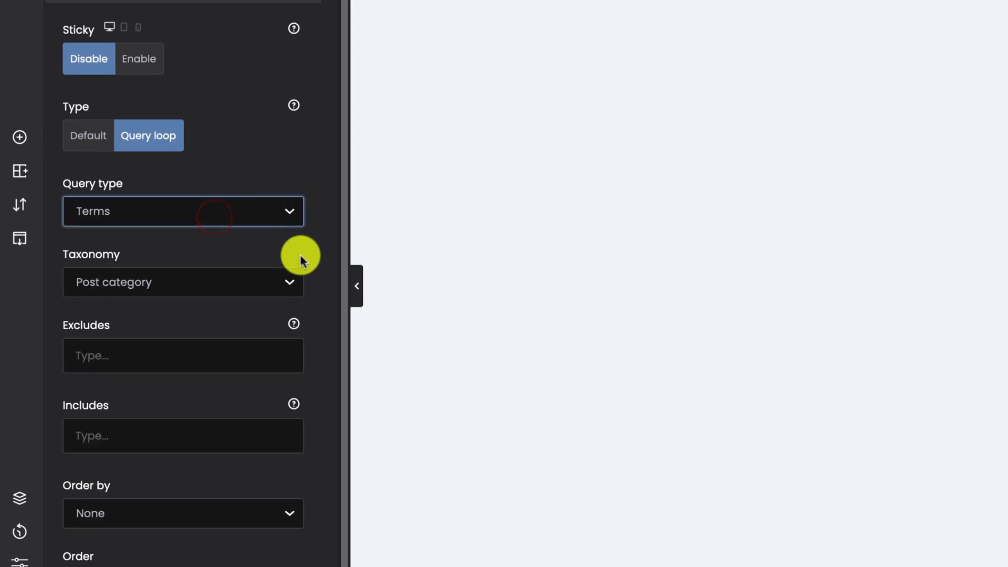
pyautogui.click(283, 281)
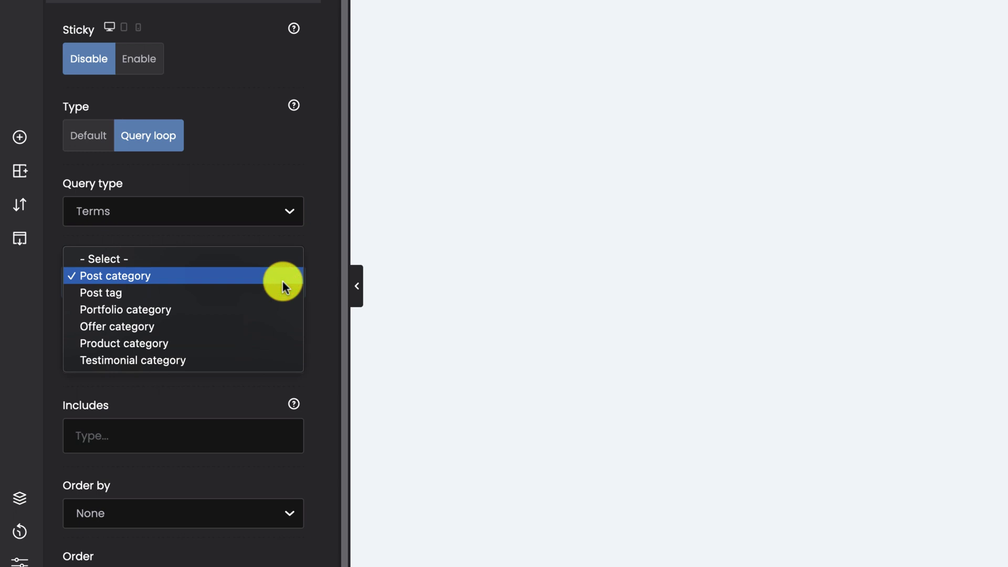
pyautogui.click(335, 235)
pyautogui.click(204, 208)
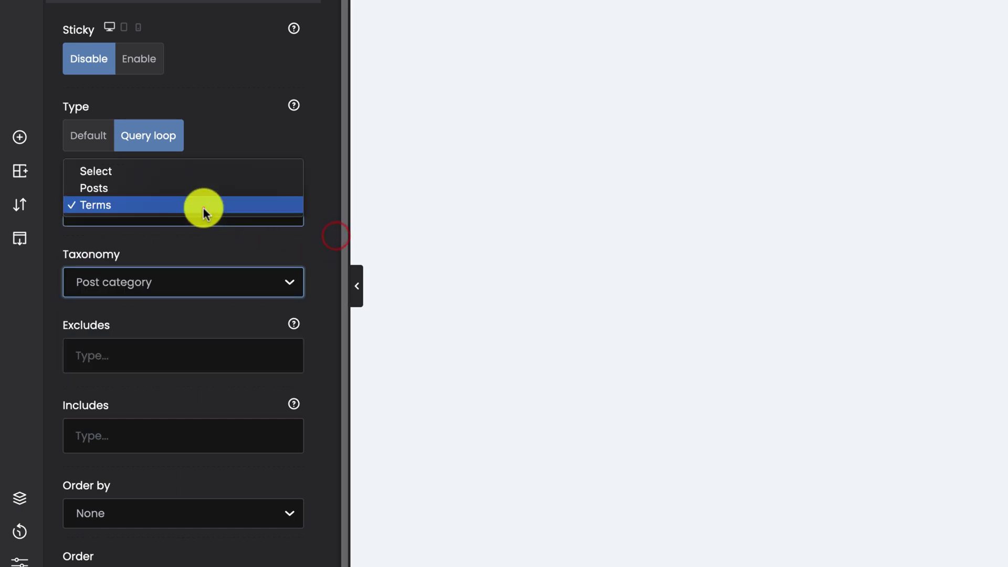
pyautogui.click(148, 188)
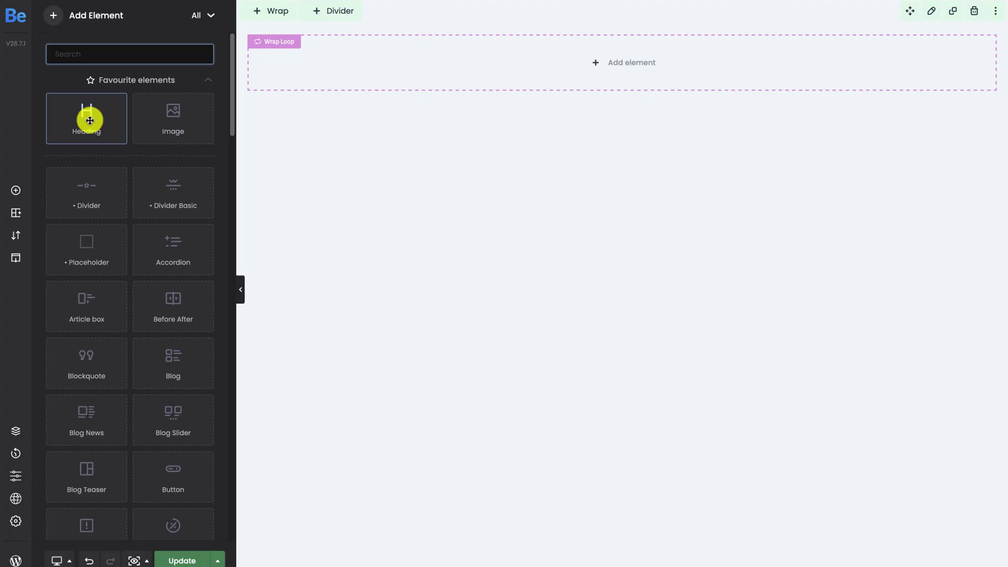
# Place a Heading and an Image in the Wrap Loop and choose dynamic data for the image.
pyautogui.moveTo(90, 117); pyautogui.dragTo(293, 90)
pyautogui.click(15, 190)
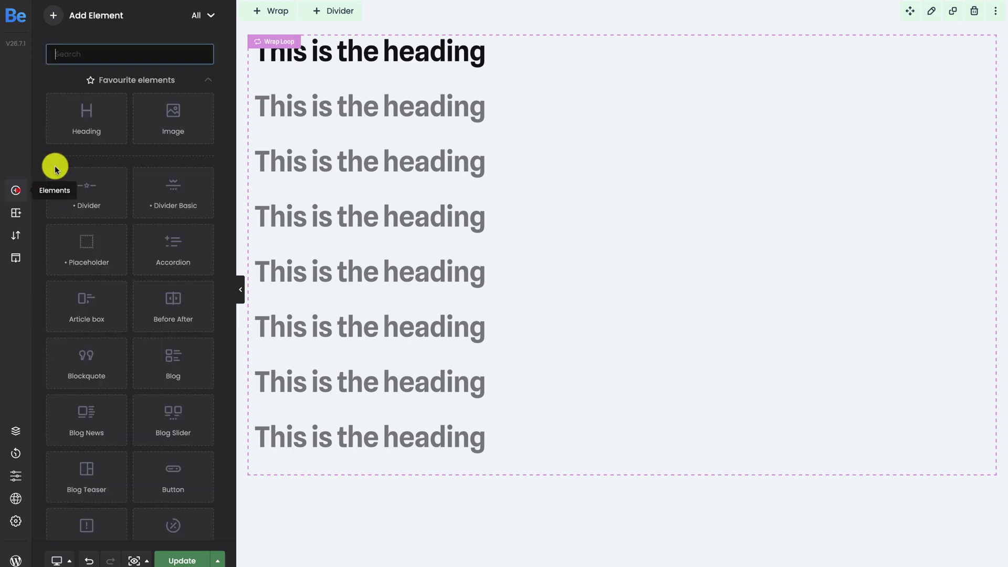
pyautogui.moveTo(174, 117); pyautogui.dragTo(405, 40)
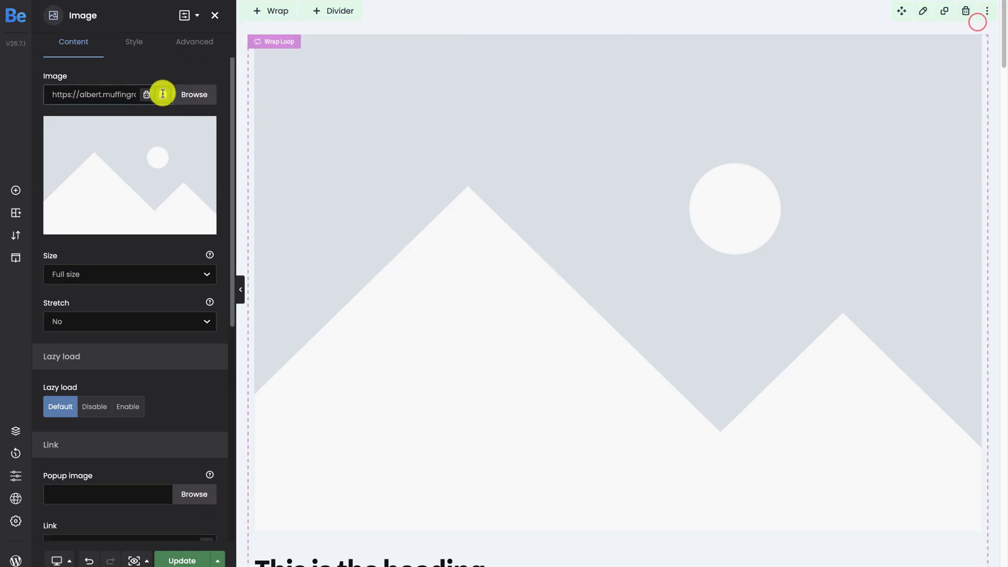
pyautogui.click(160, 95)
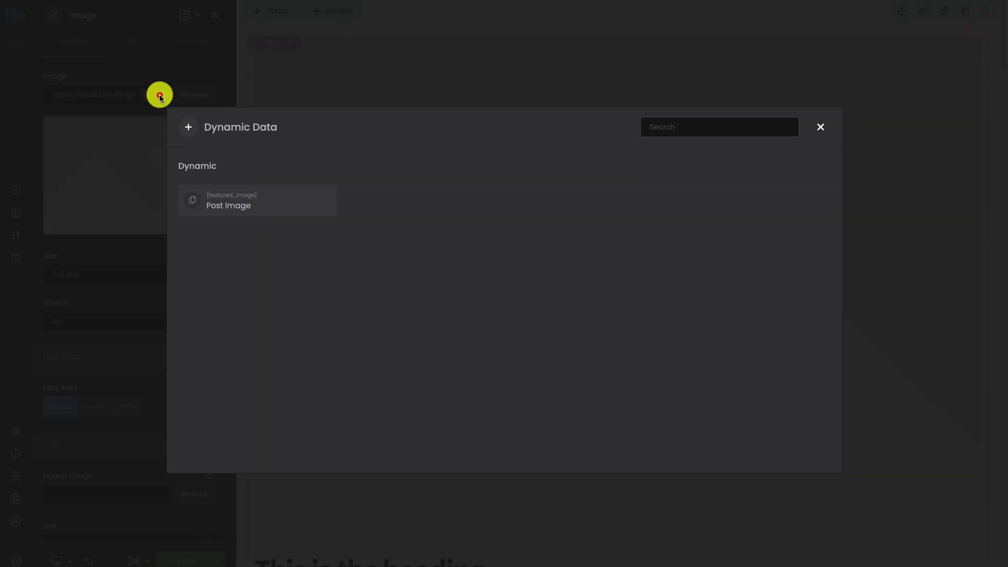
# Set the image source to each post's featured image and expand its spacing settings.
pyautogui.click(252, 200)
pyautogui.click(189, 44)
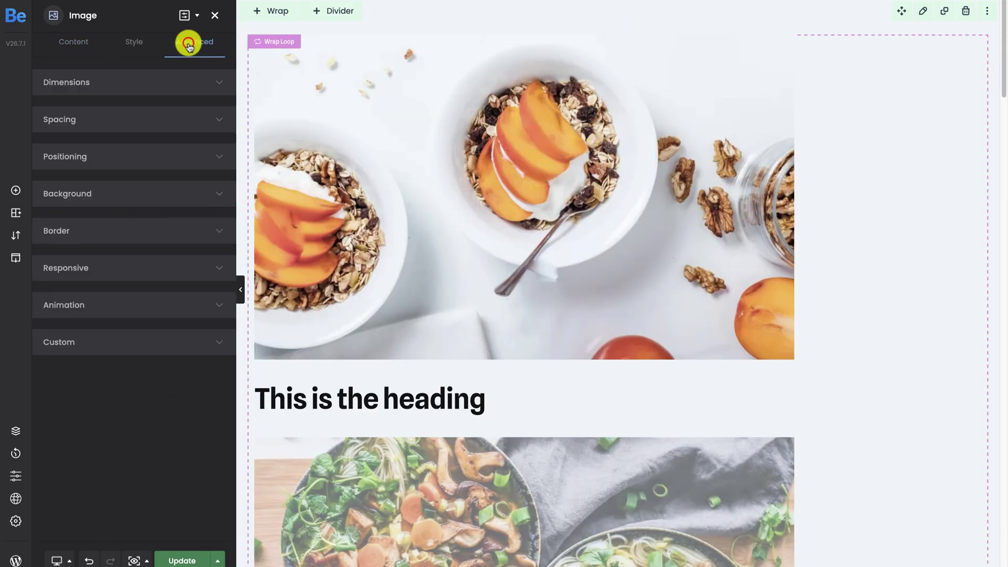
pyautogui.click(162, 119)
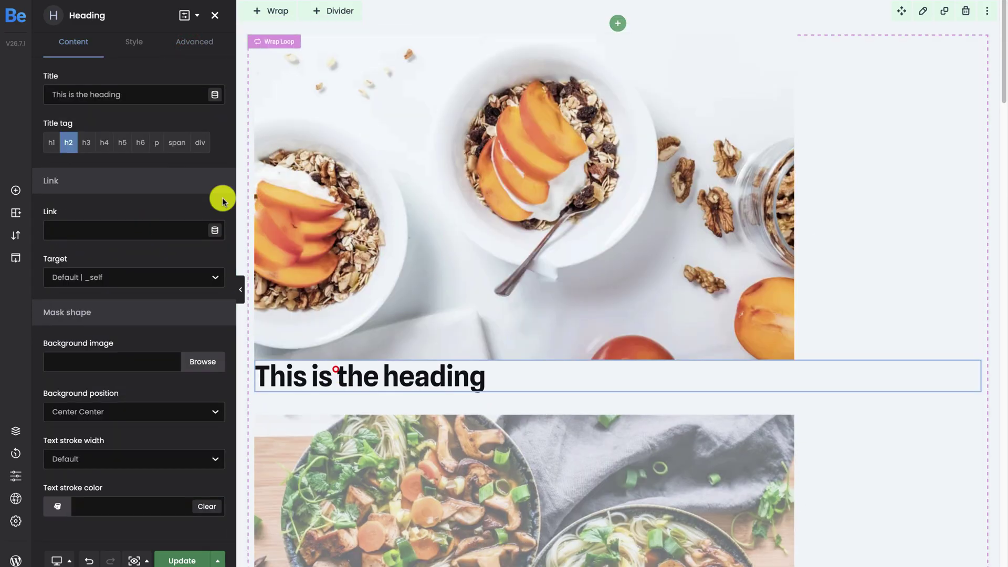
# Set the heading's title to the dynamic Post Title ({title}) with an h4 tag.
pyautogui.click(212, 94)
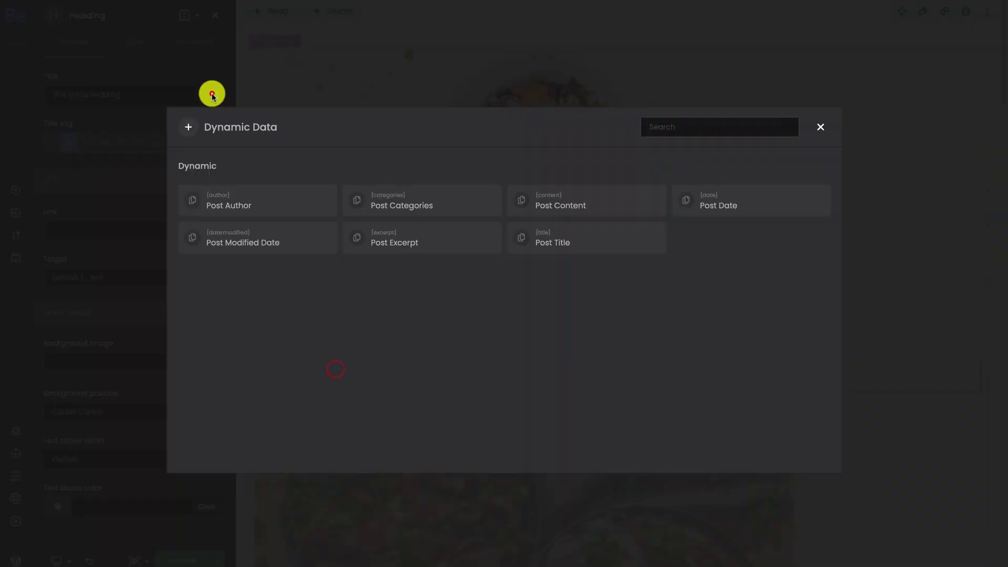
pyautogui.click(572, 239)
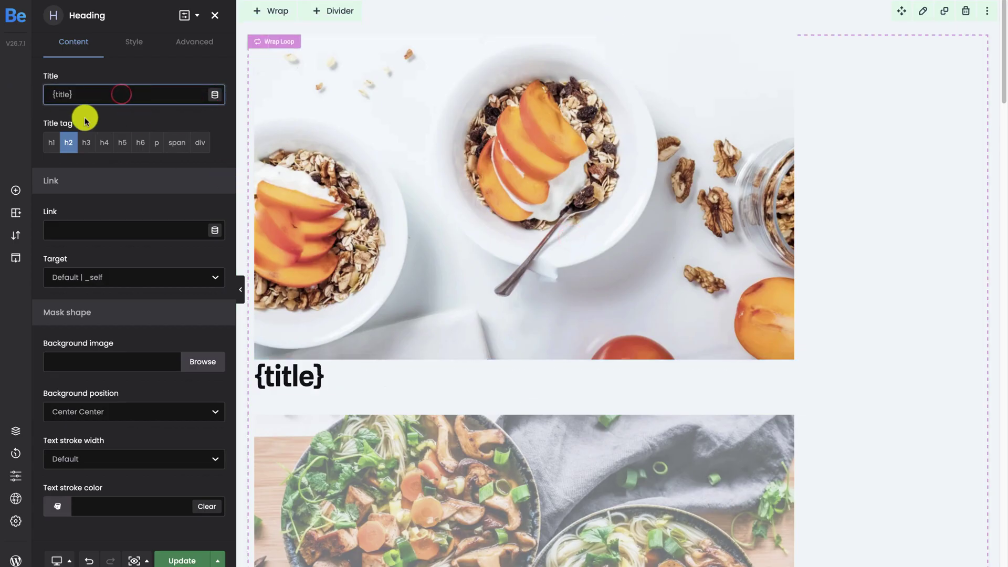
pyautogui.click(105, 142)
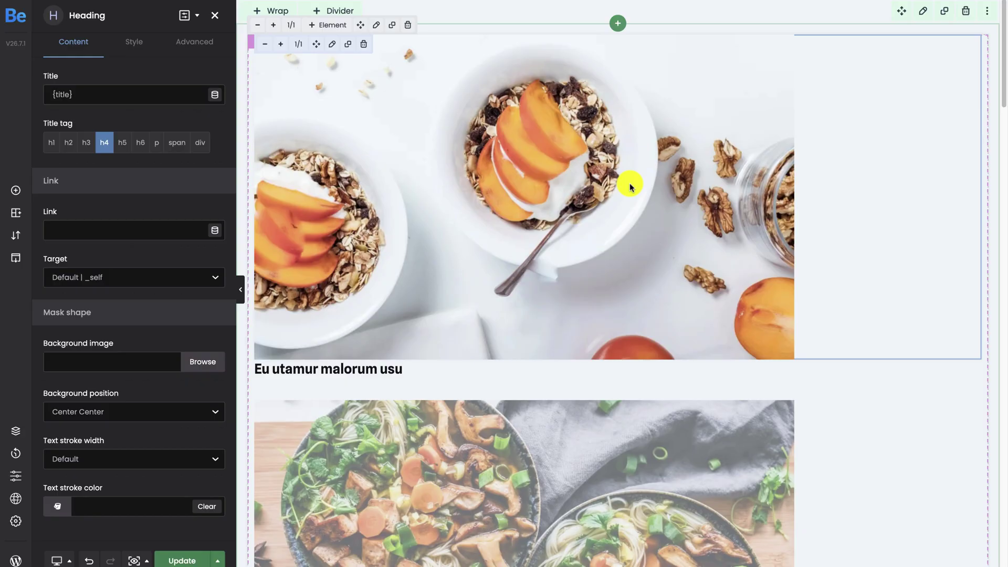
pyautogui.scroll(-10, 629, 182)
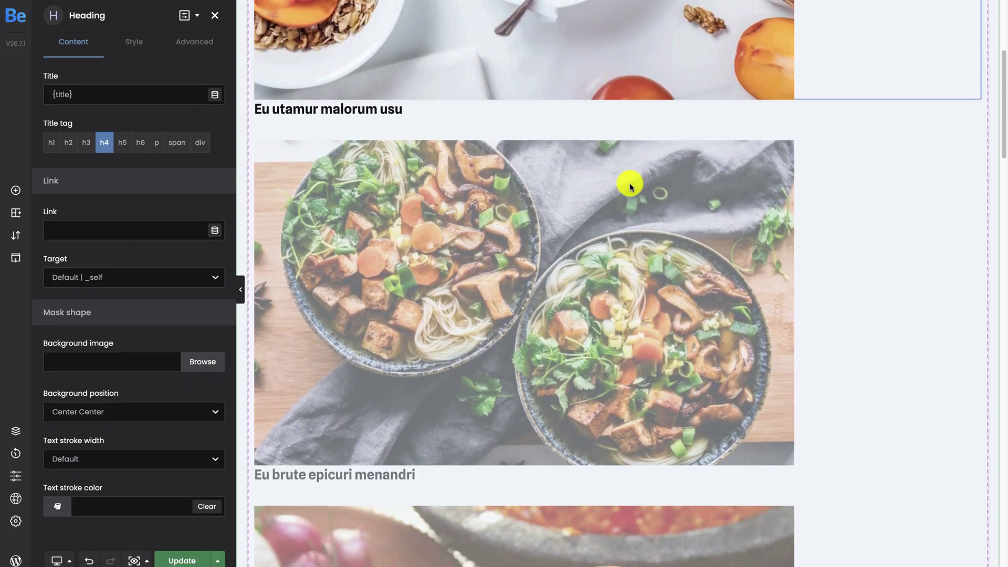
pyautogui.scroll(-17, 630, 185)
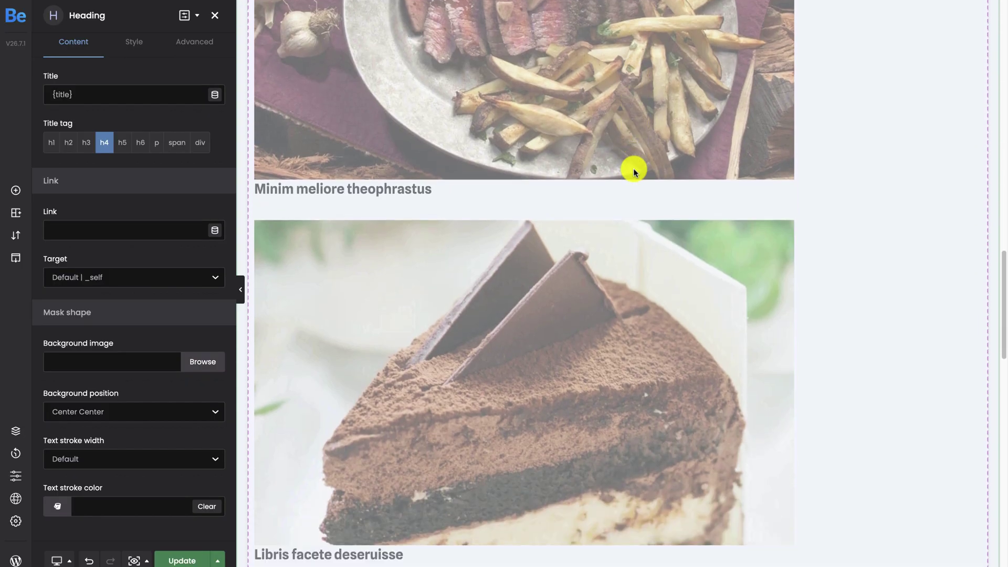
pyautogui.scroll(-8, 636, 160)
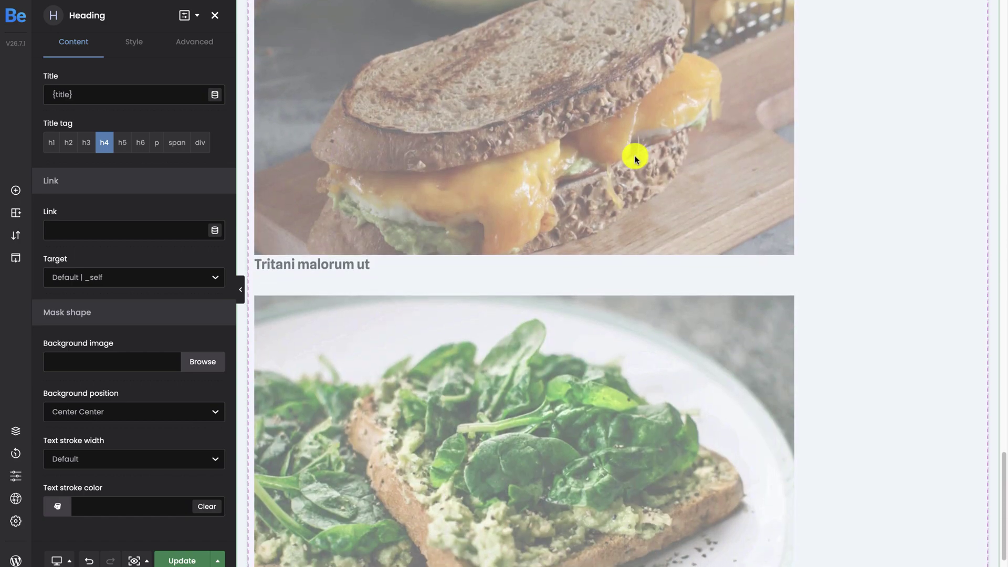
pyautogui.scroll(12, 635, 159)
pyautogui.scroll(20, 636, 159)
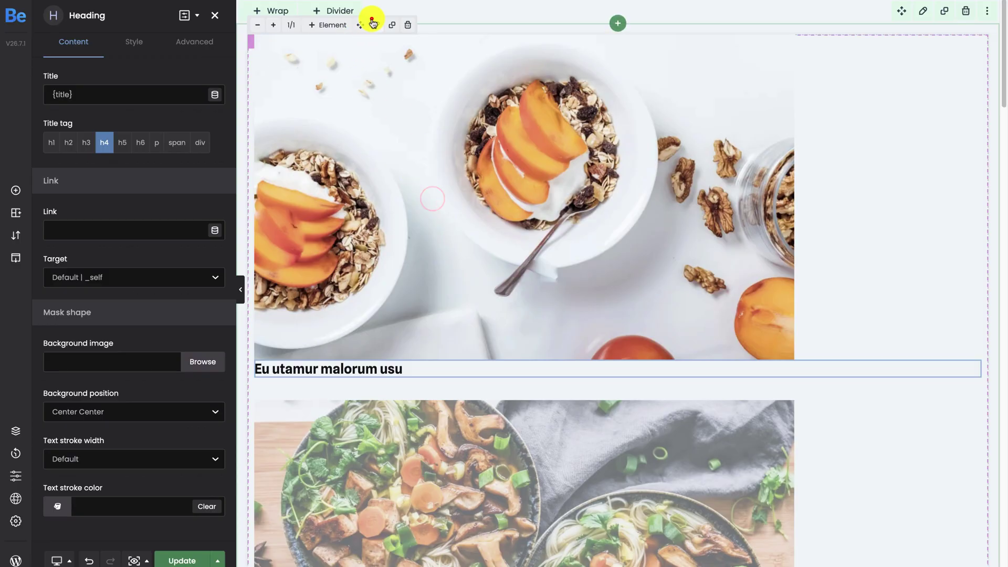
# Give the parent Wrap's Container an item width of 33.3% and expand the Item section.
pyautogui.click(372, 22)
pyautogui.click(133, 40)
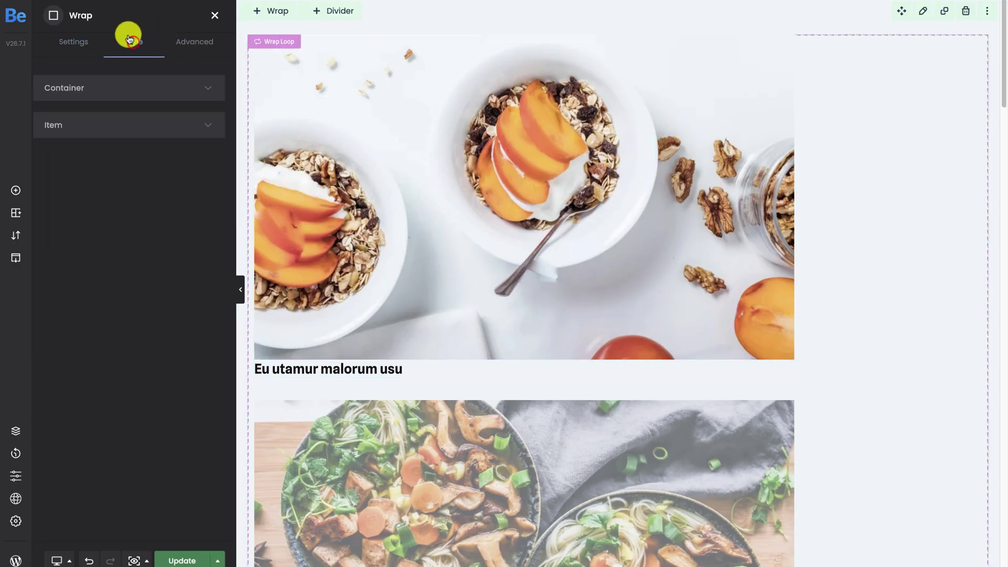
pyautogui.click(102, 99)
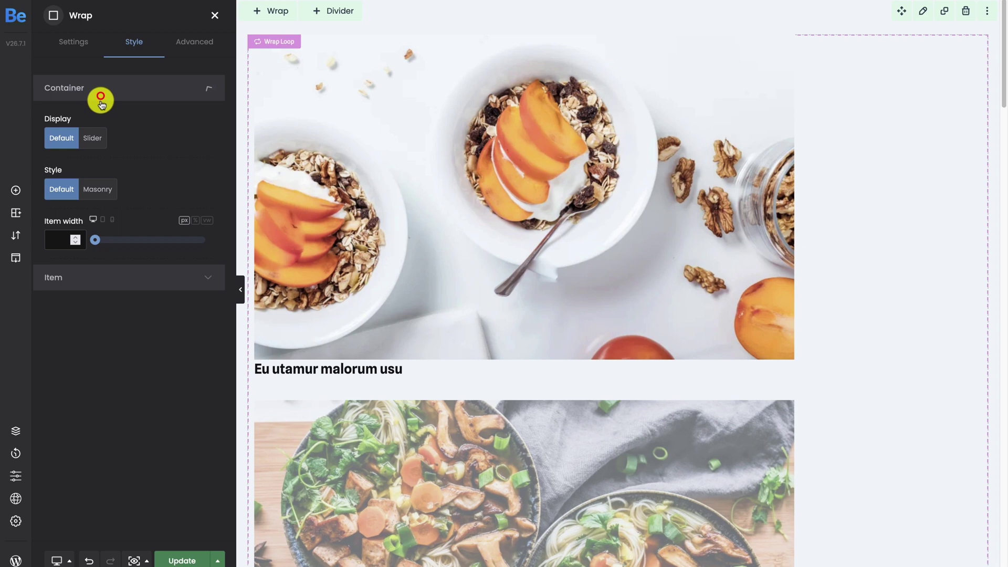
pyautogui.click(196, 221)
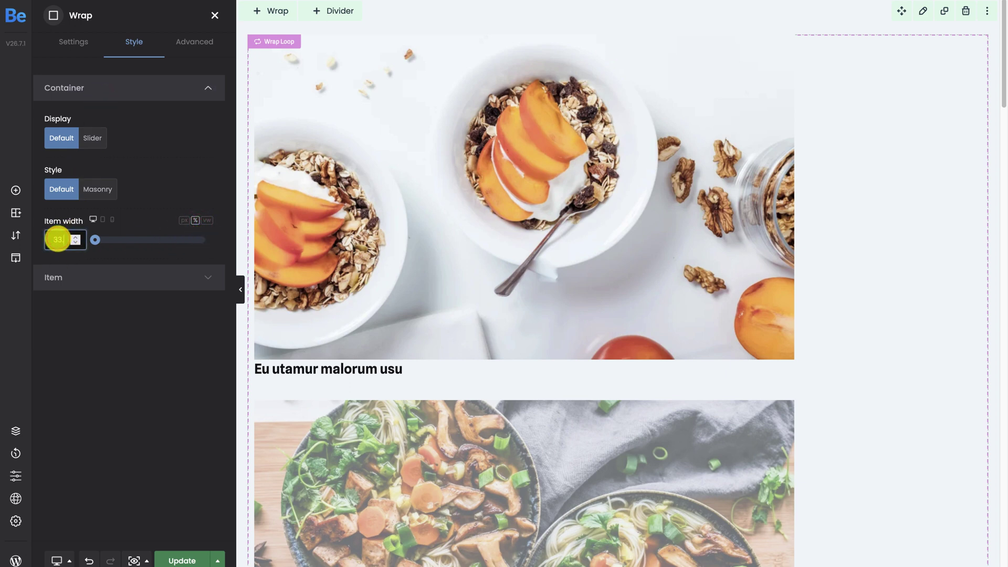
pyautogui.click(198, 175)
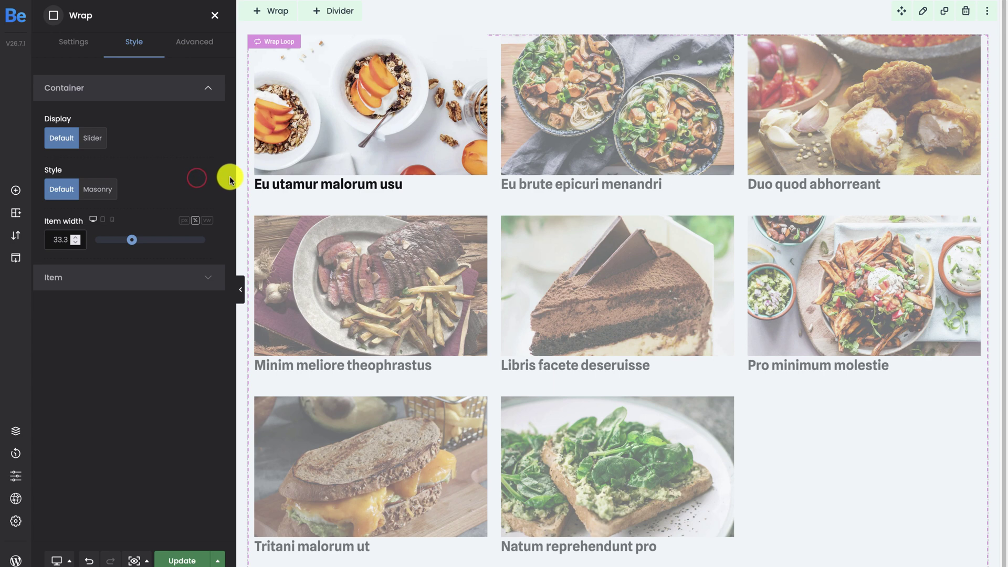
pyautogui.click(147, 277)
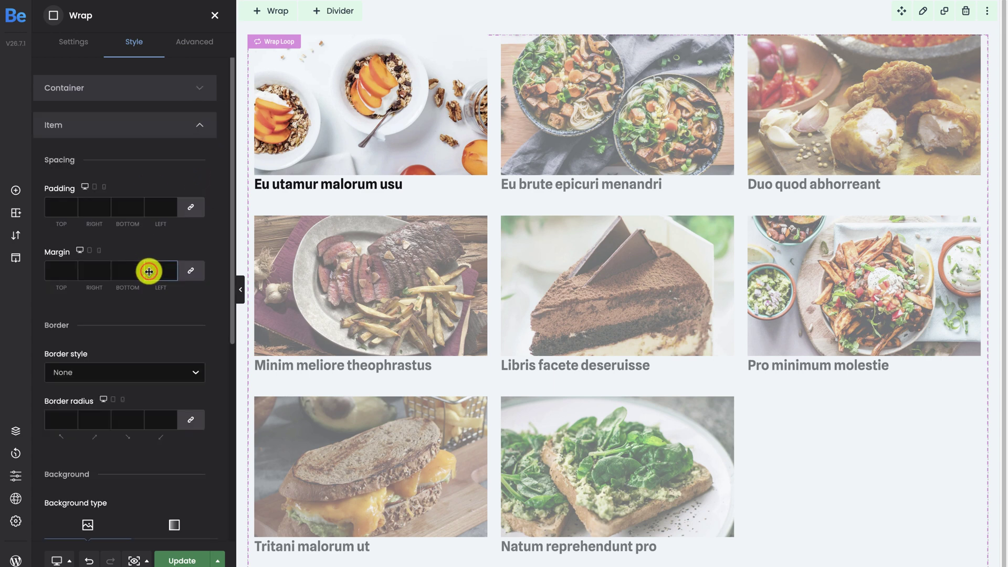
pyautogui.scroll(-4, 149, 271)
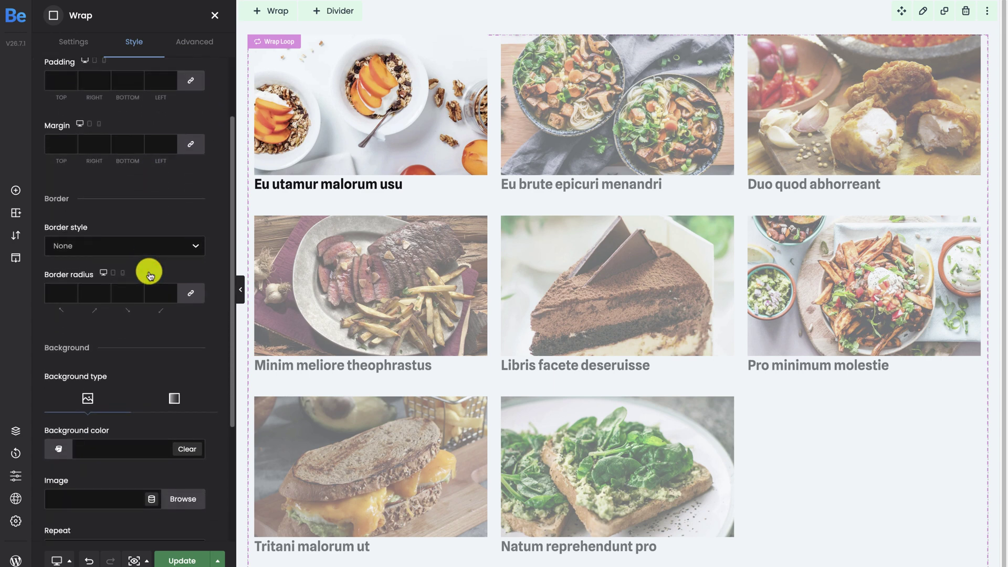
pyautogui.scroll(-5, 149, 272)
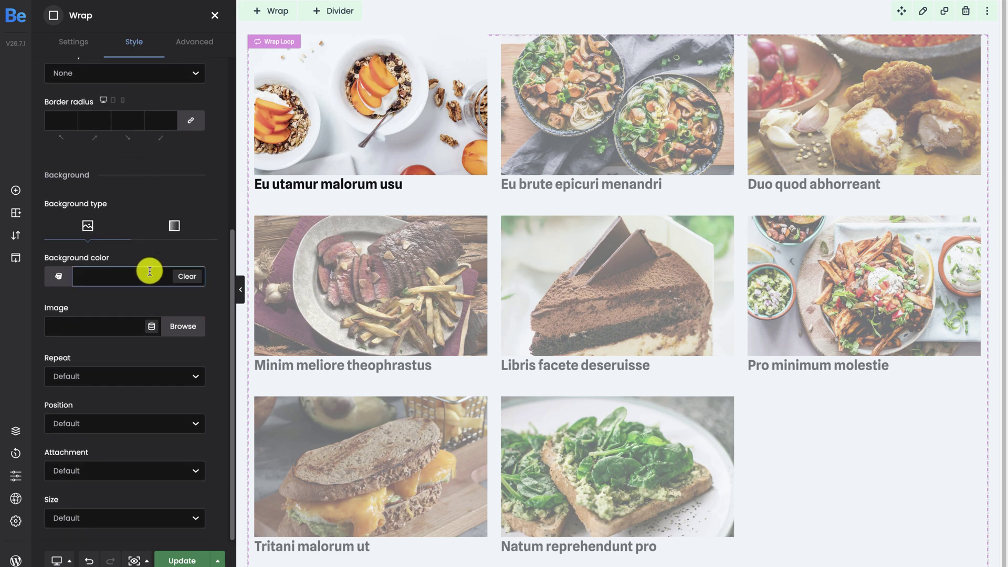
pyautogui.scroll(9, 150, 271)
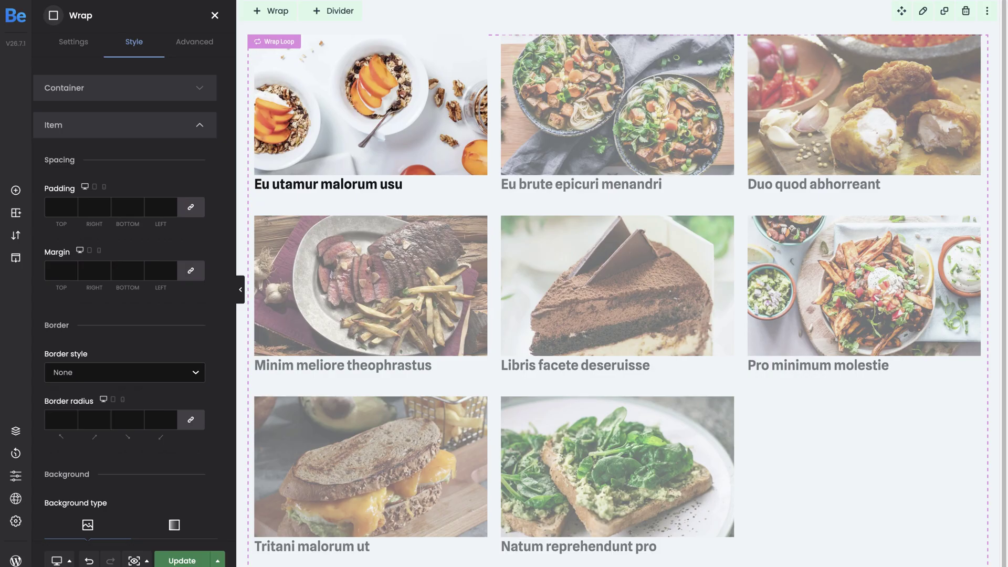
# Set the Wrap's Display to Slider with 3 columns, showing arrows and dots.
pyautogui.click(178, 87)
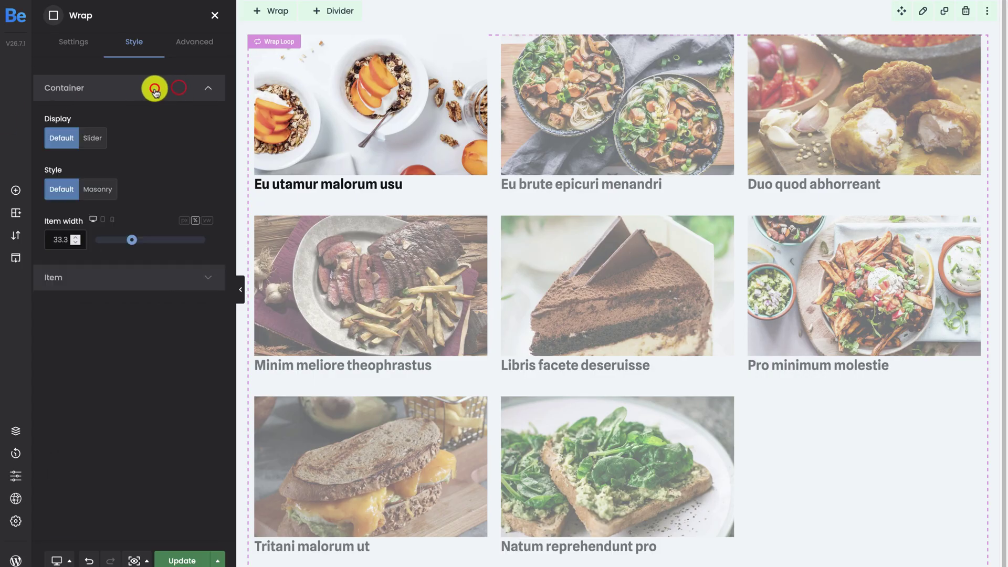
pyautogui.click(101, 138)
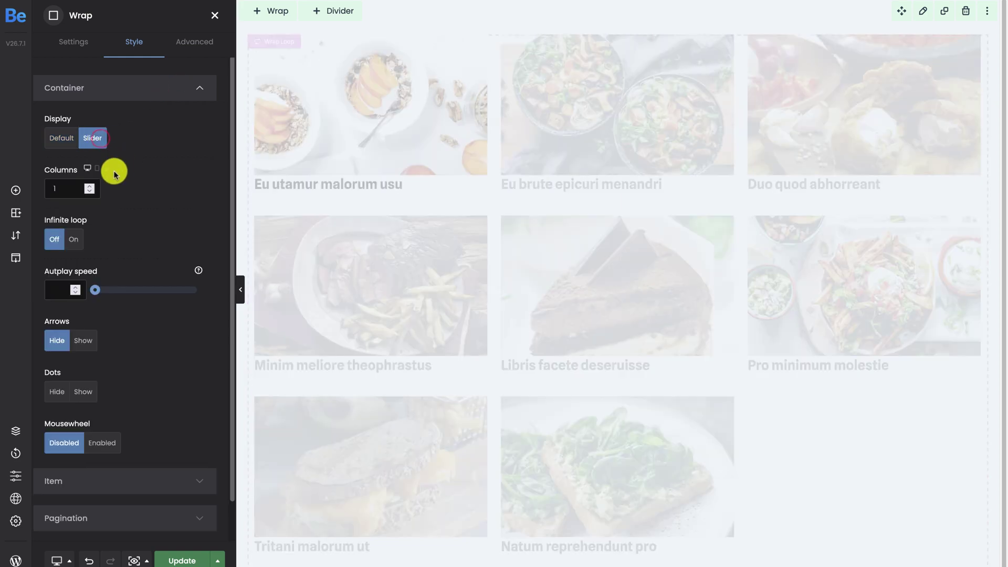
pyautogui.click(72, 189)
pyautogui.write('3')
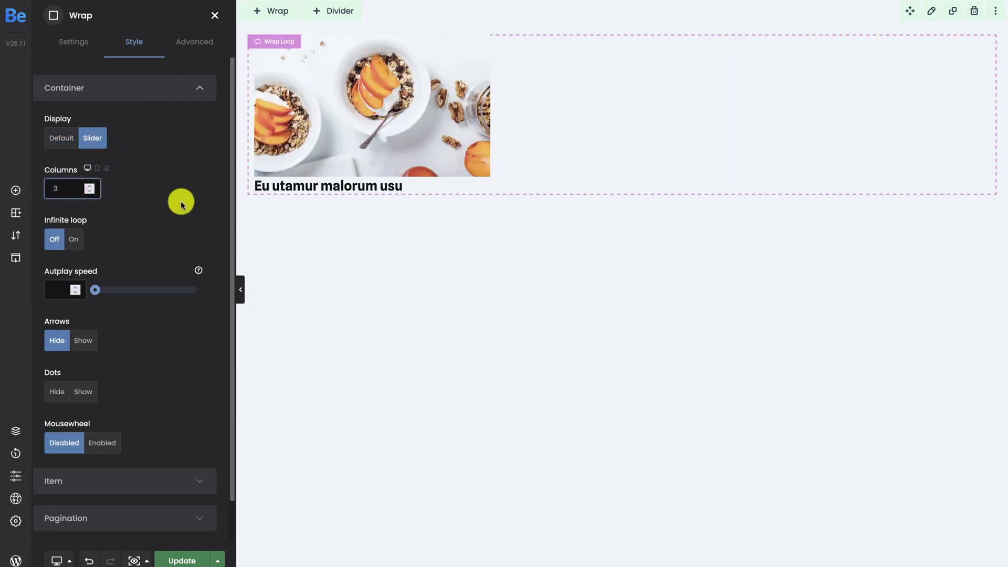
pyautogui.click(83, 341)
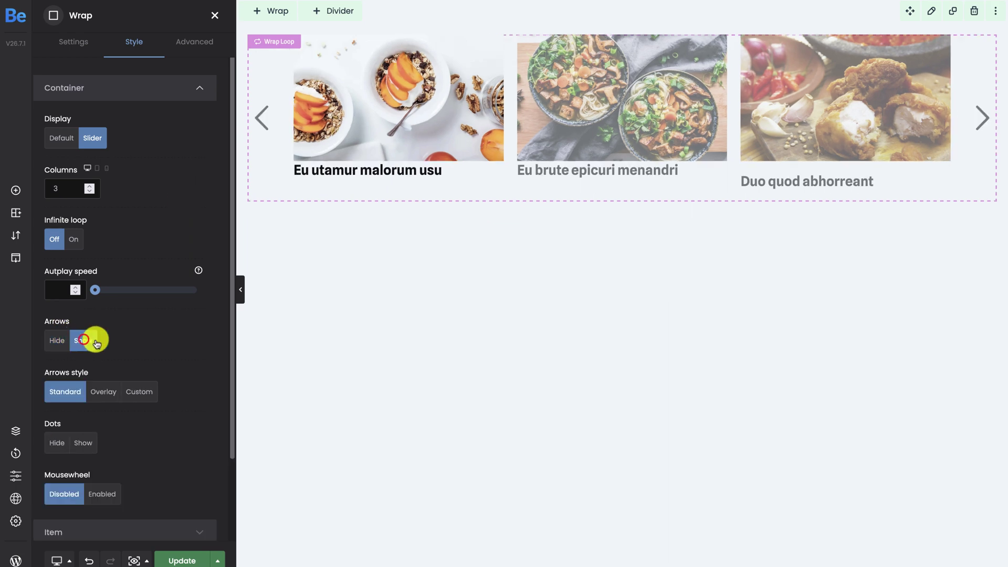
pyautogui.click(81, 445)
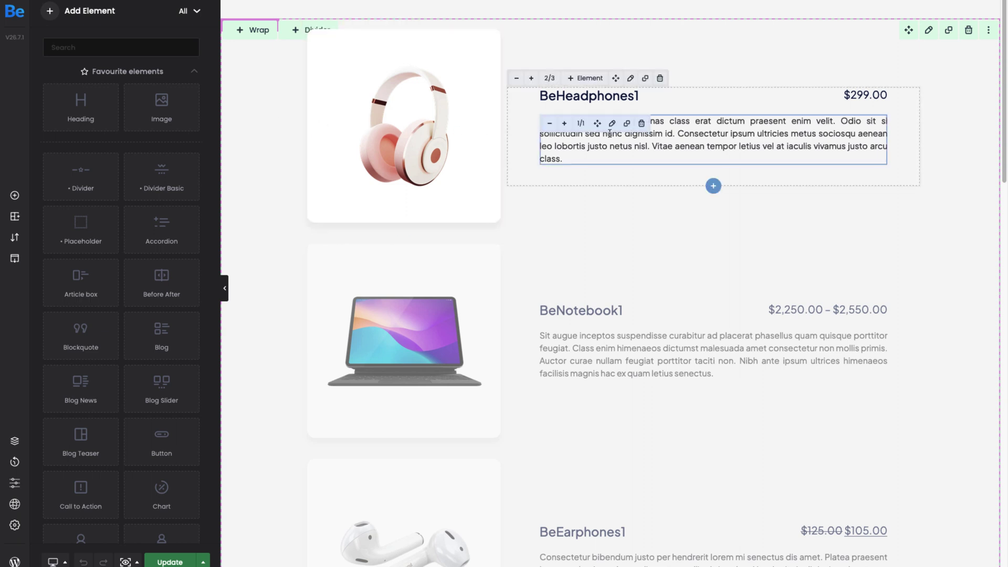
pyautogui.scroll(-4, 627, 133)
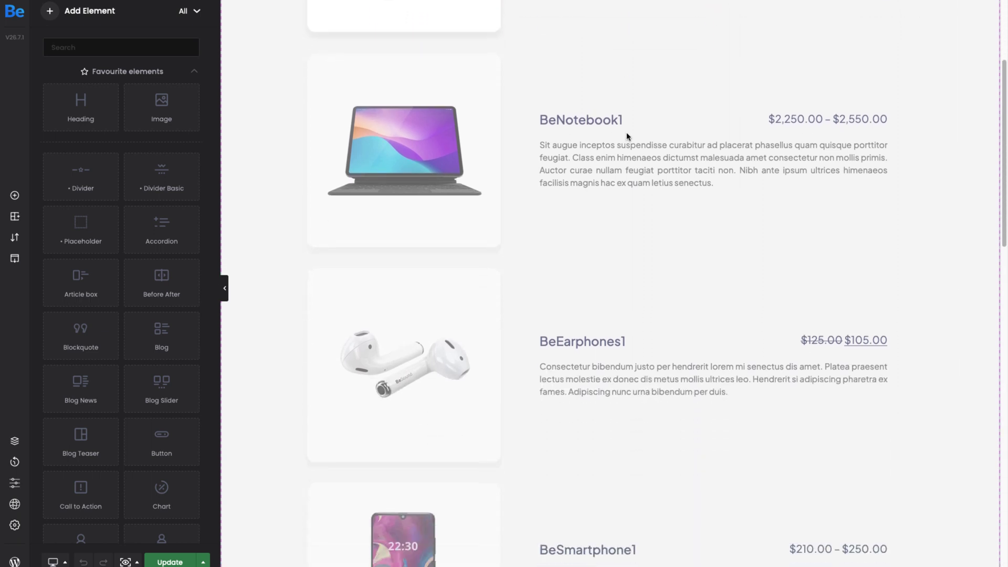
pyautogui.scroll(-5, 627, 136)
pyautogui.scroll(-6, 627, 136)
pyautogui.scroll(5, 627, 136)
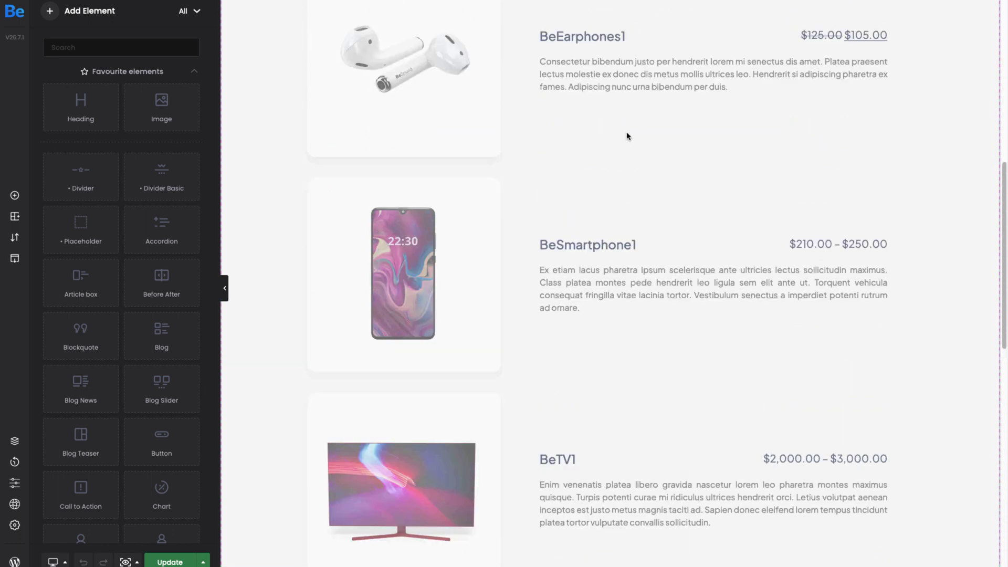
pyautogui.scroll(10, 627, 137)
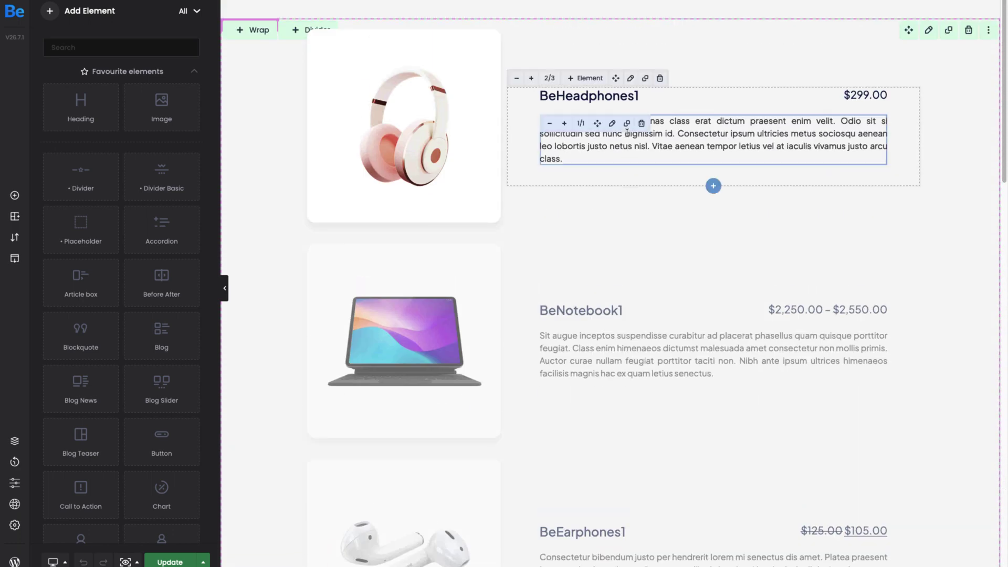